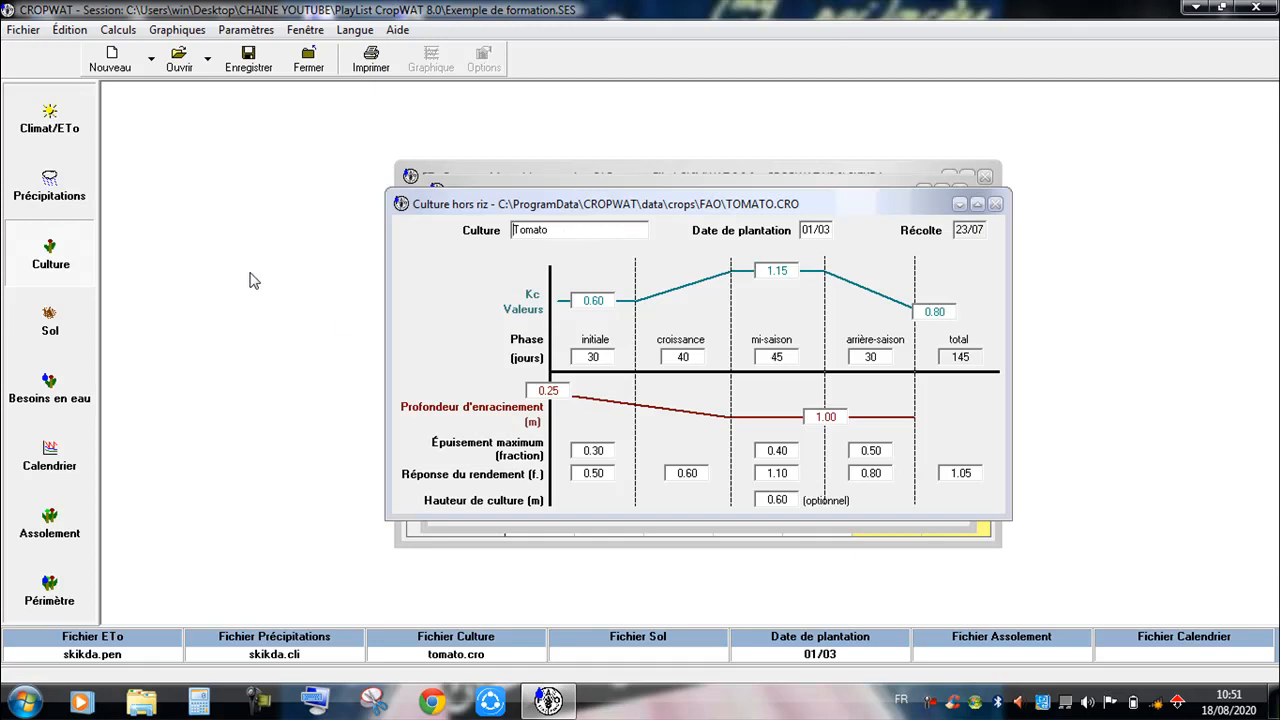
Start a blank non-rice crop record and load TOMATO.CRO from the FAO crops folder into it.
click(108, 62)
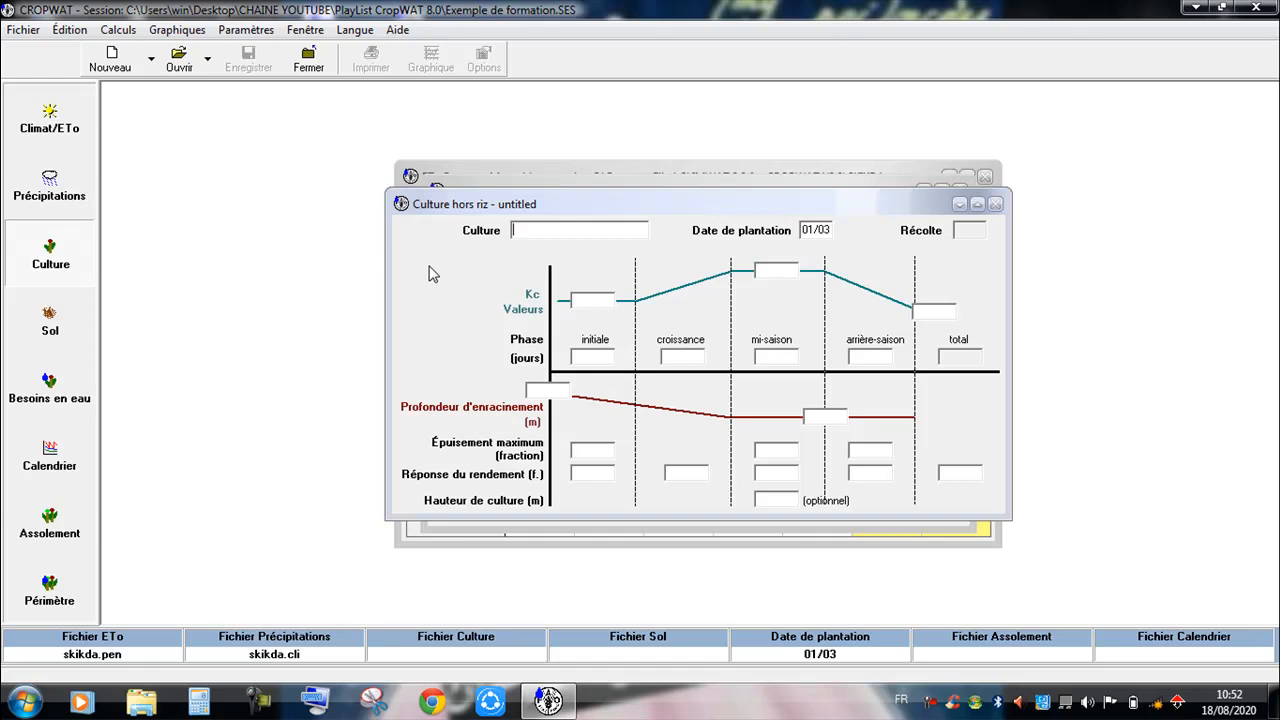
click(178, 66)
click(474, 279)
key(t)
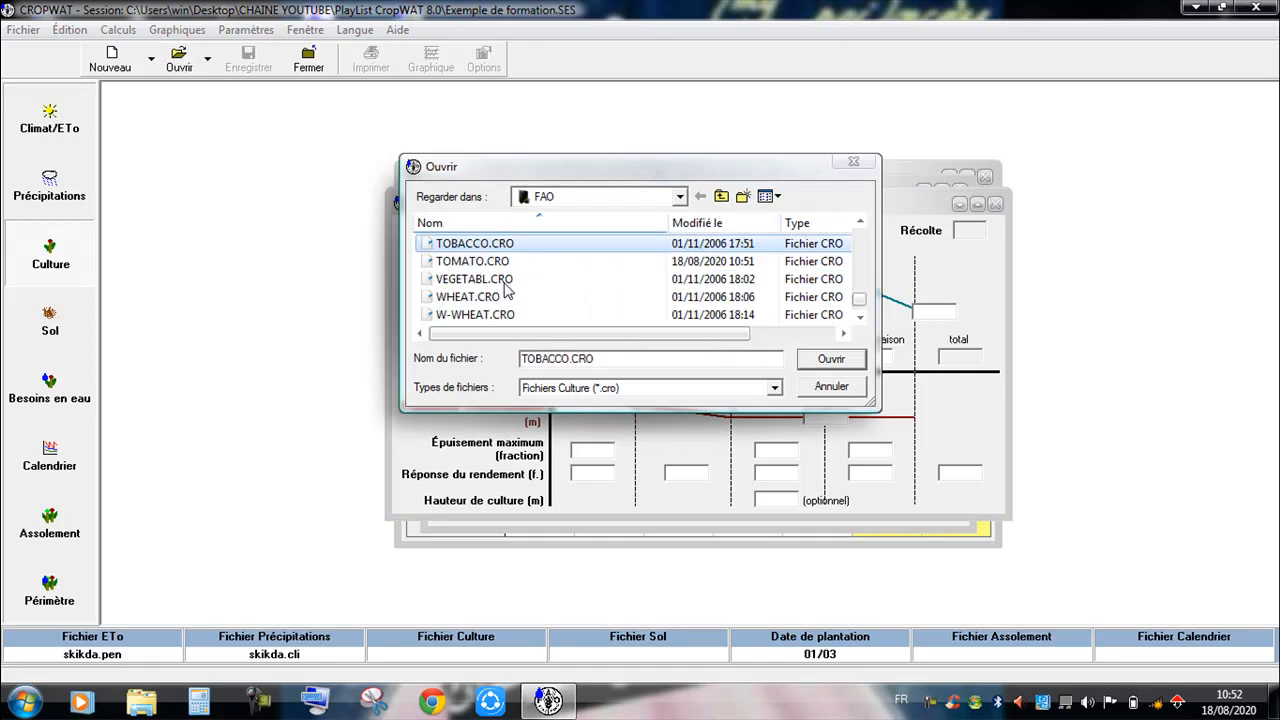
click(486, 263)
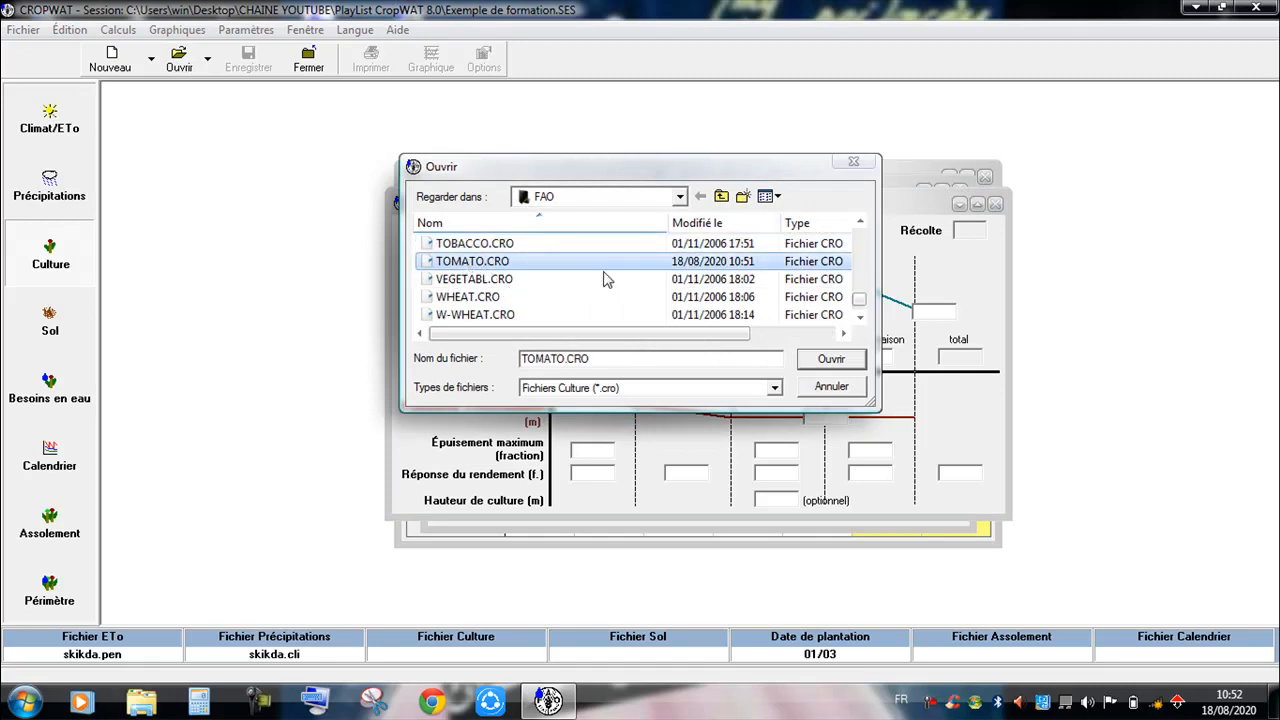
click(852, 359)
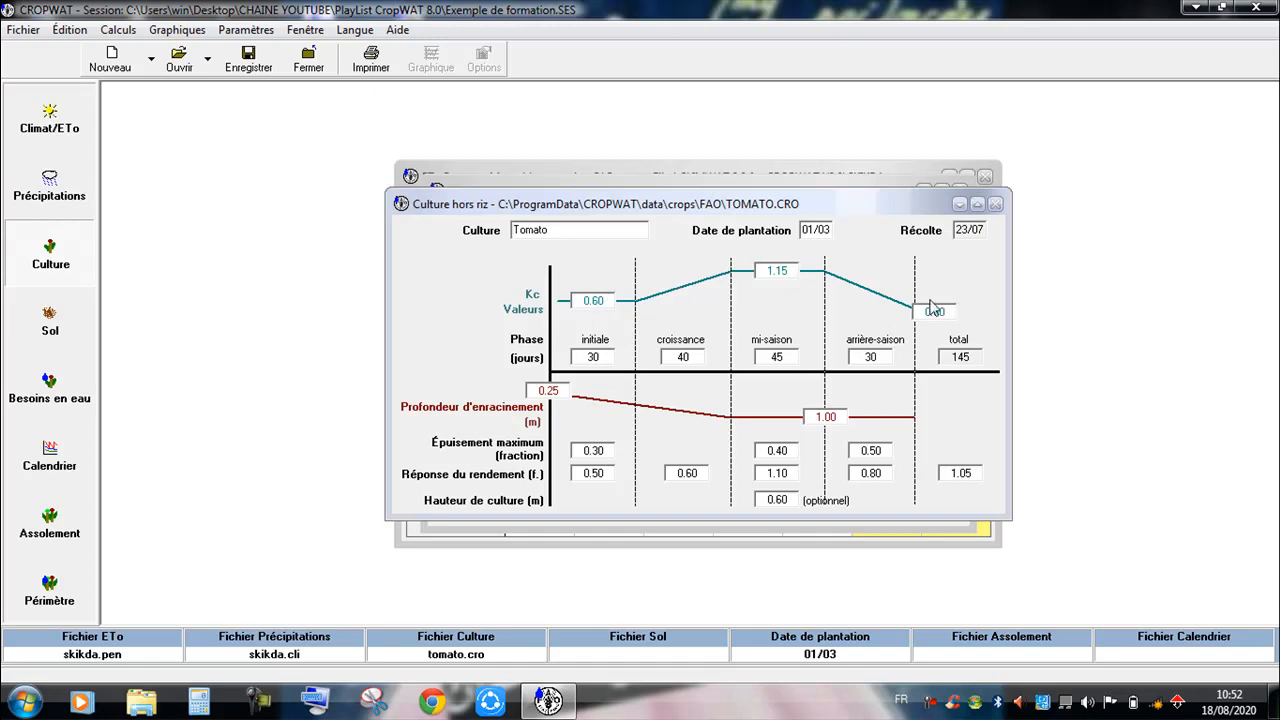
Bring up the soil data and load HEAVY.SOI from the FAO folder of soil files.
click(62, 330)
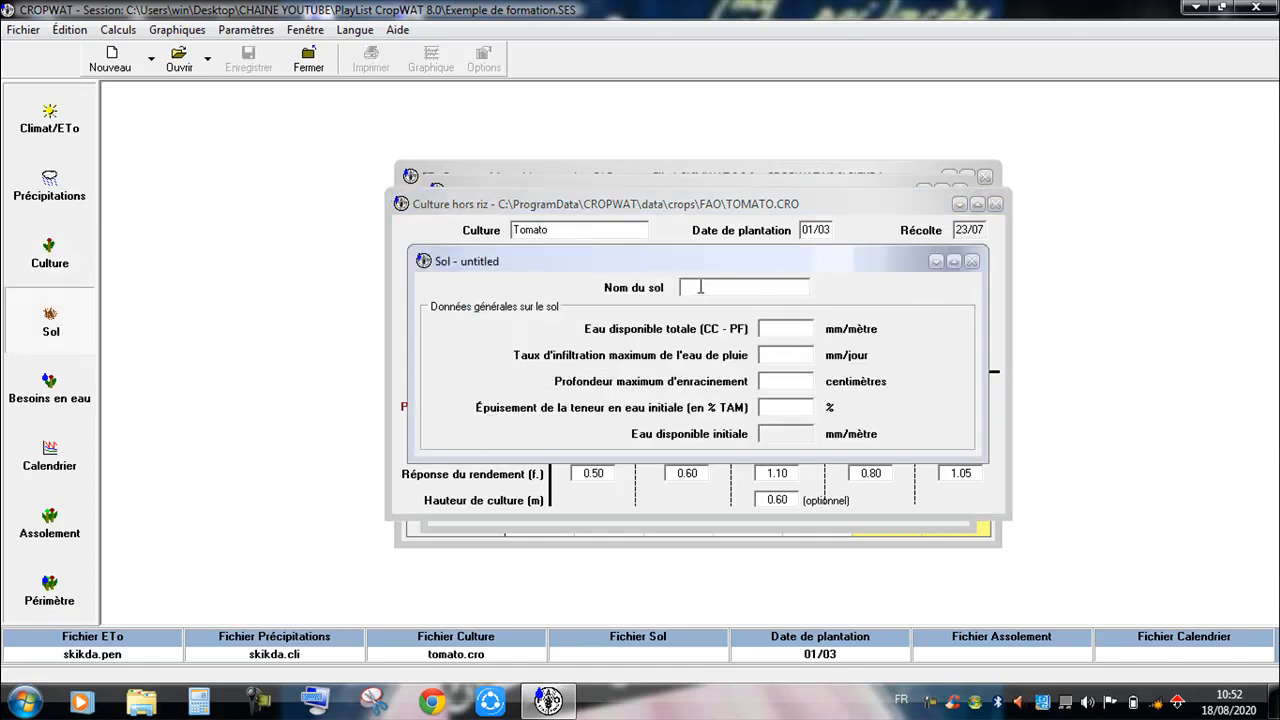
key(ctrl+o)
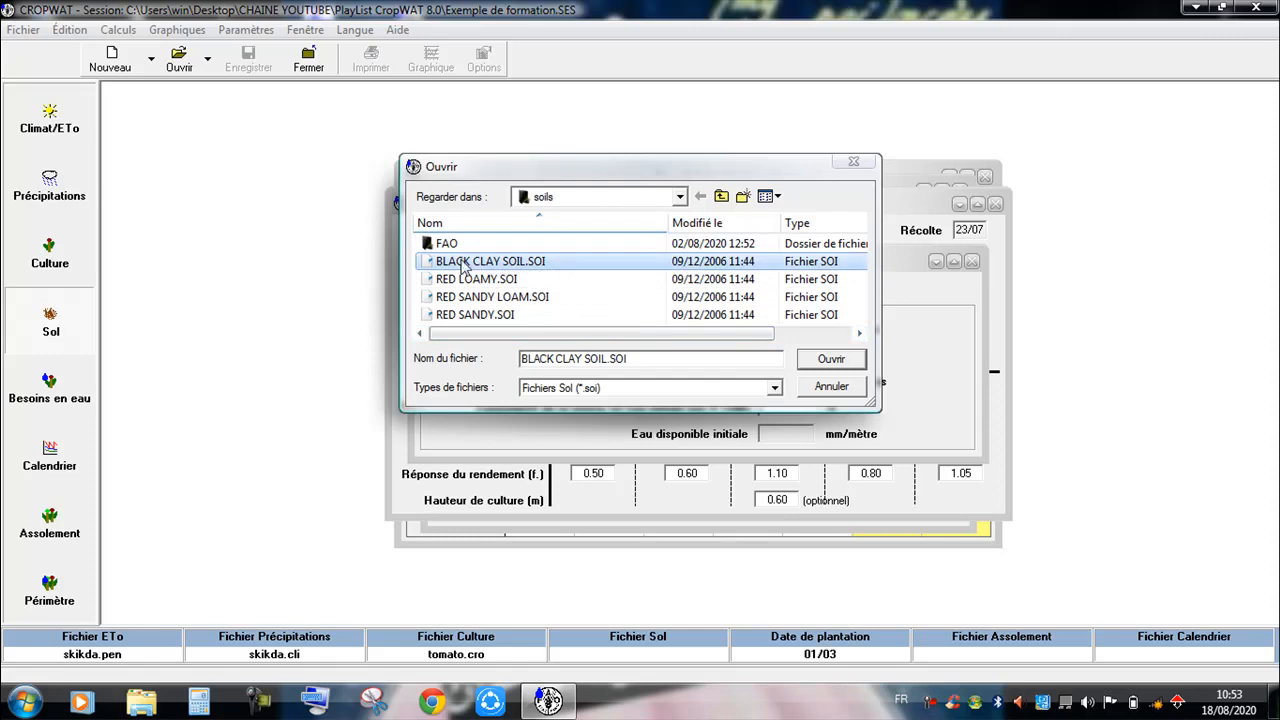
double_click(447, 243)
key(BackSpace)
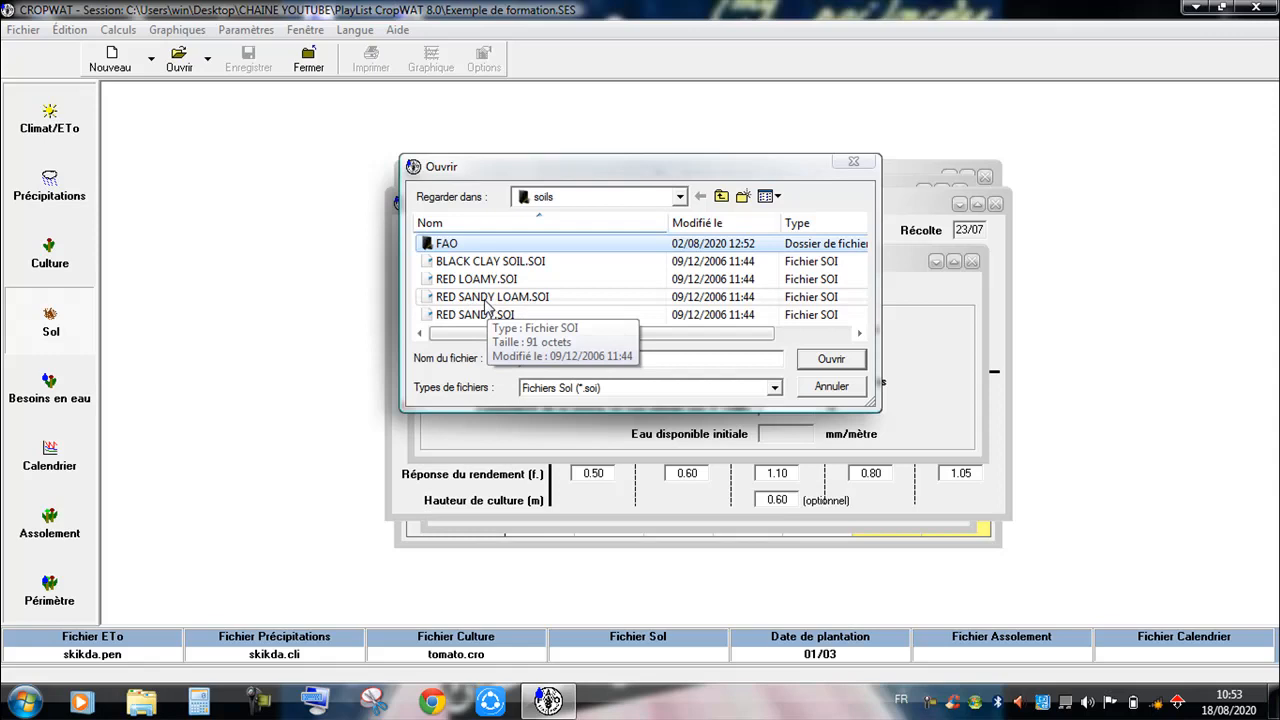
click(481, 262)
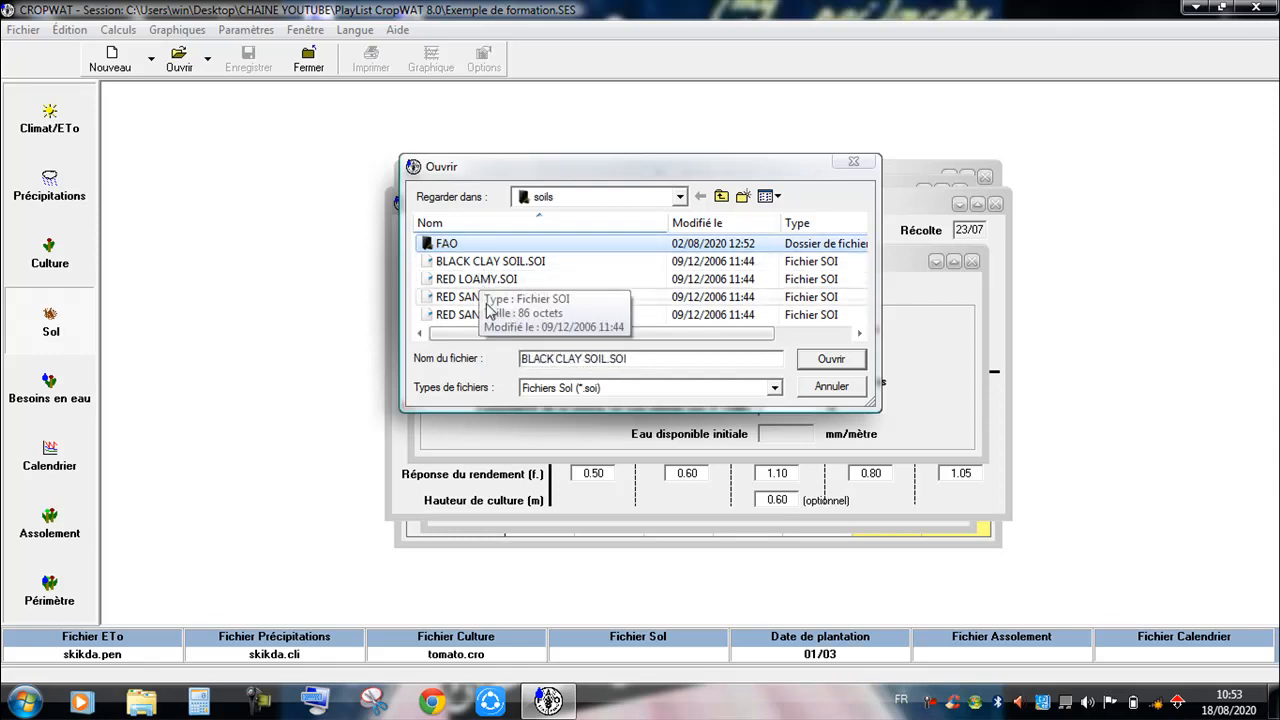
double_click(447, 247)
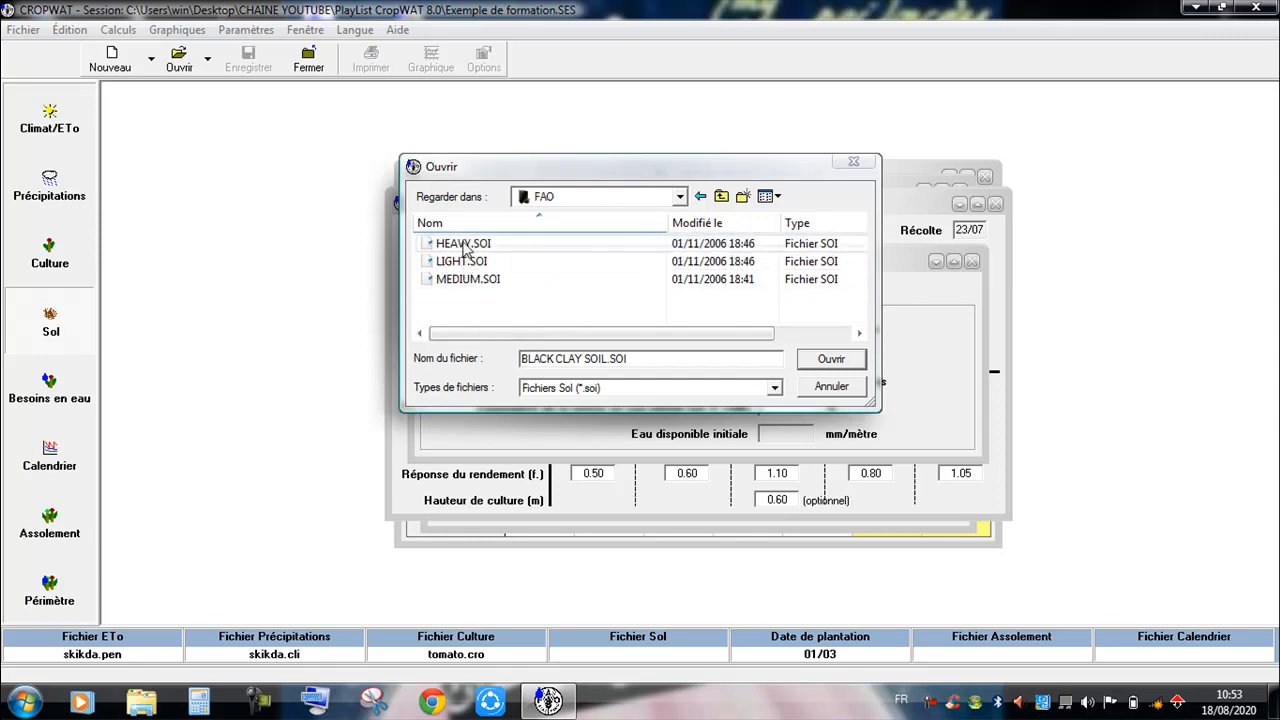
click(460, 246)
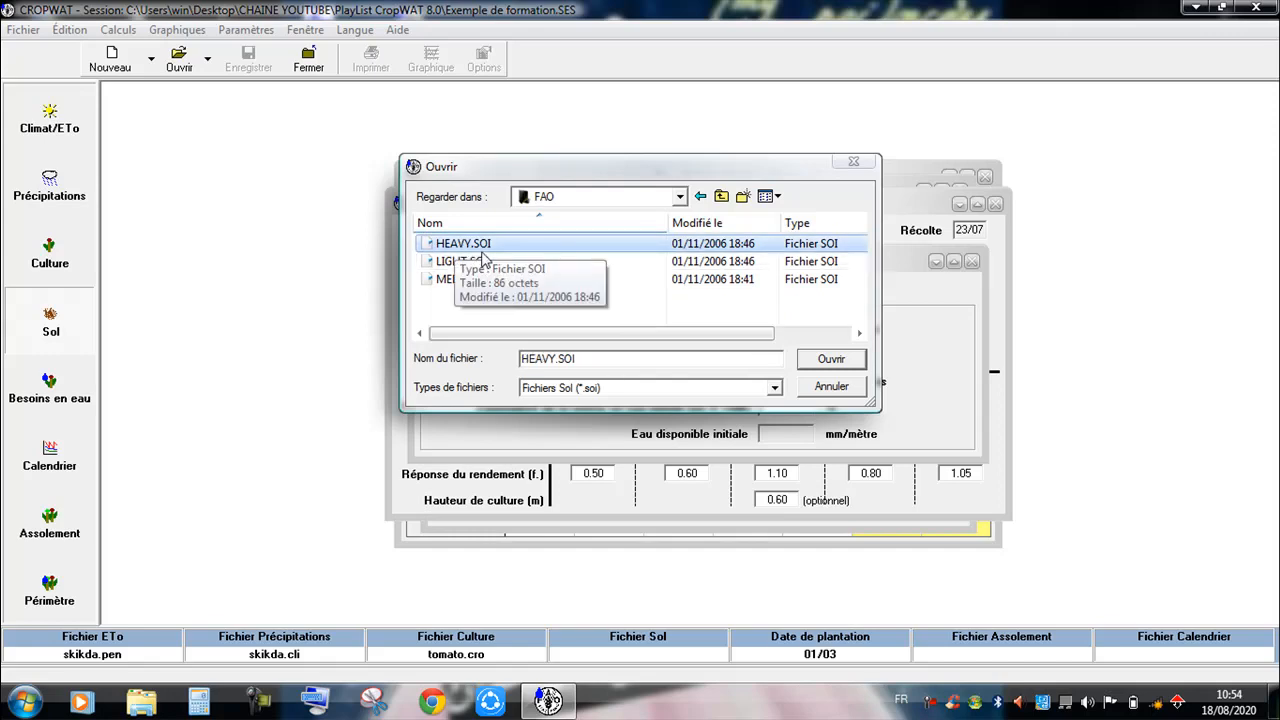
click(468, 263)
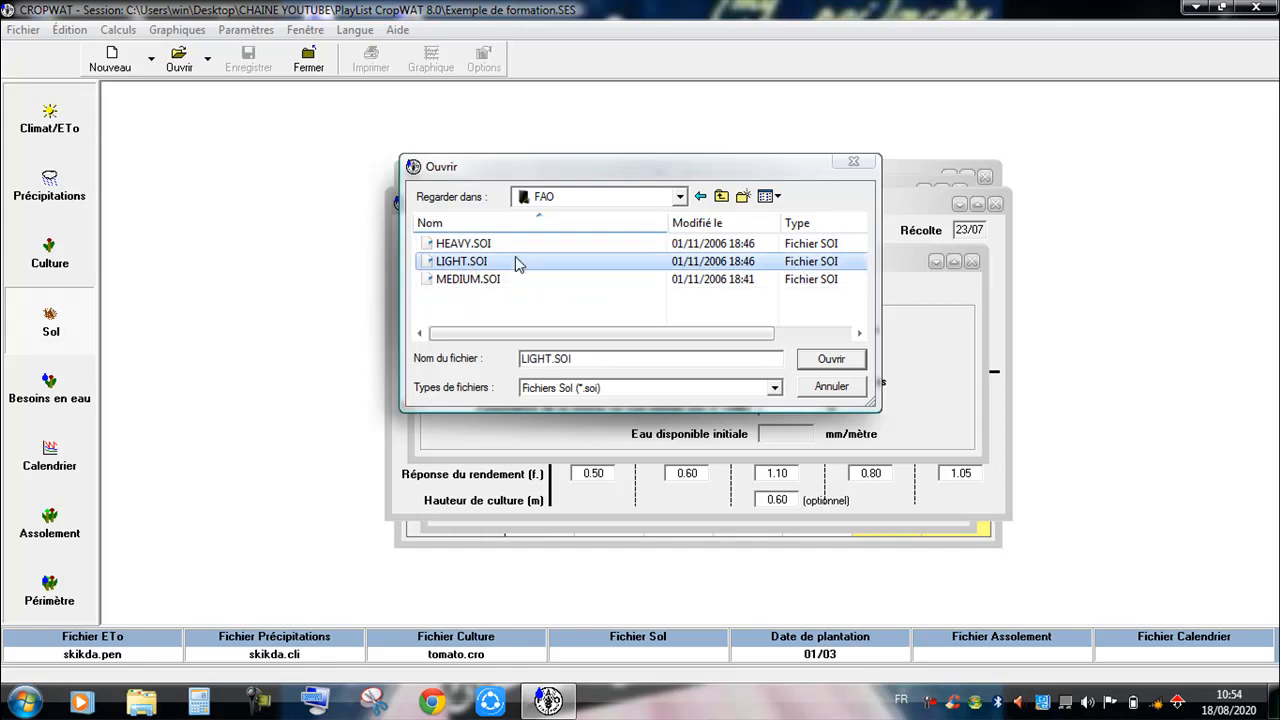
click(472, 280)
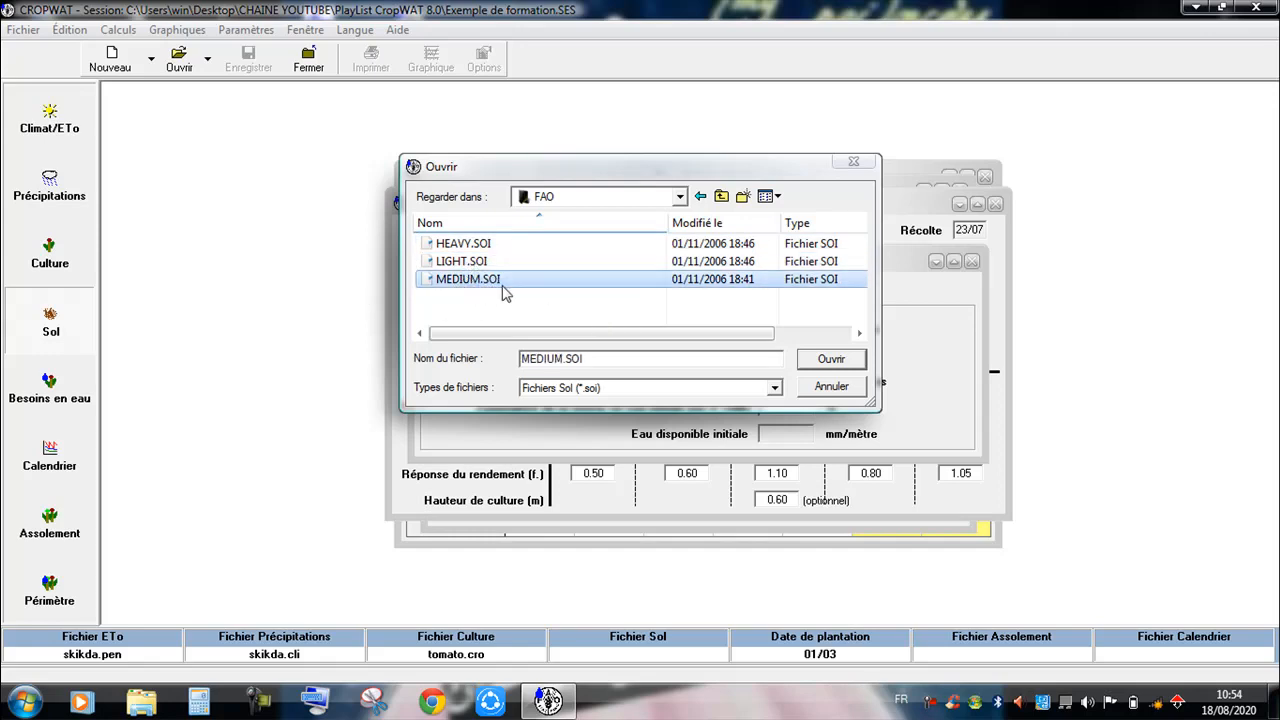
click(463, 243)
click(830, 359)
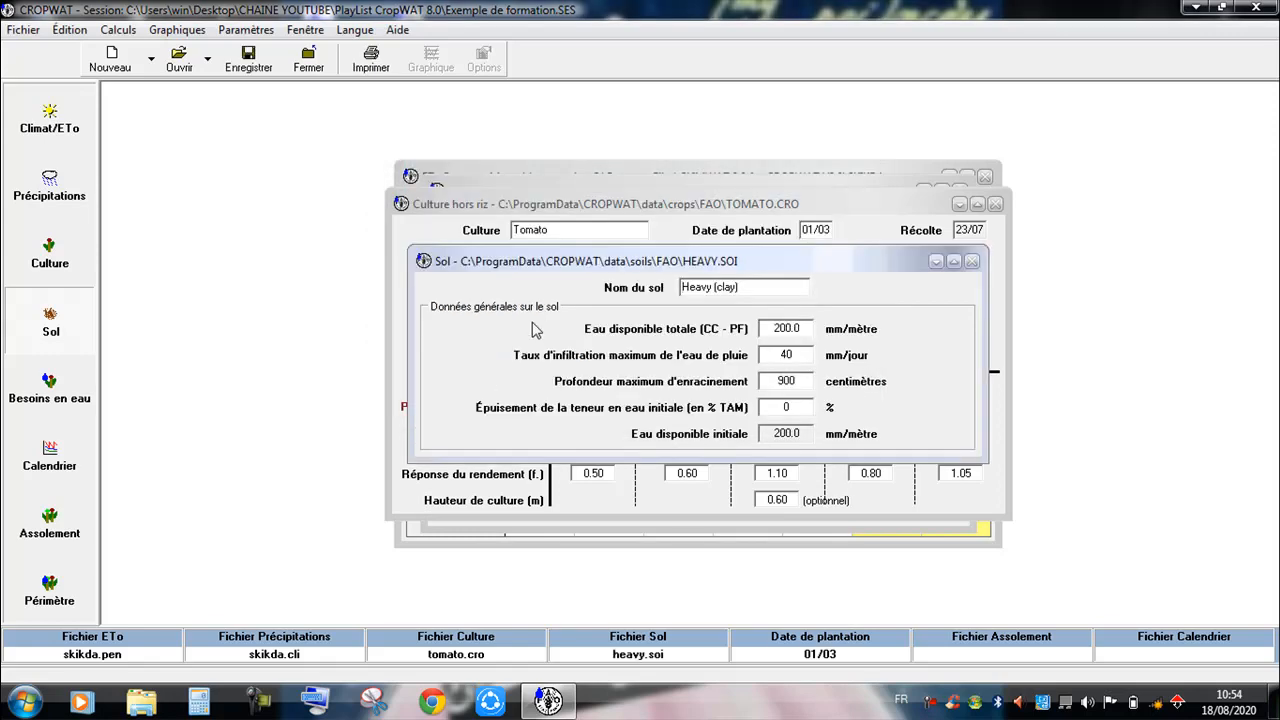
click(744, 287)
key(BackSpace)
key(BackSpace)
double_click(728, 291)
drag(810, 331, 696, 288)
click(790, 331)
key(Tab)
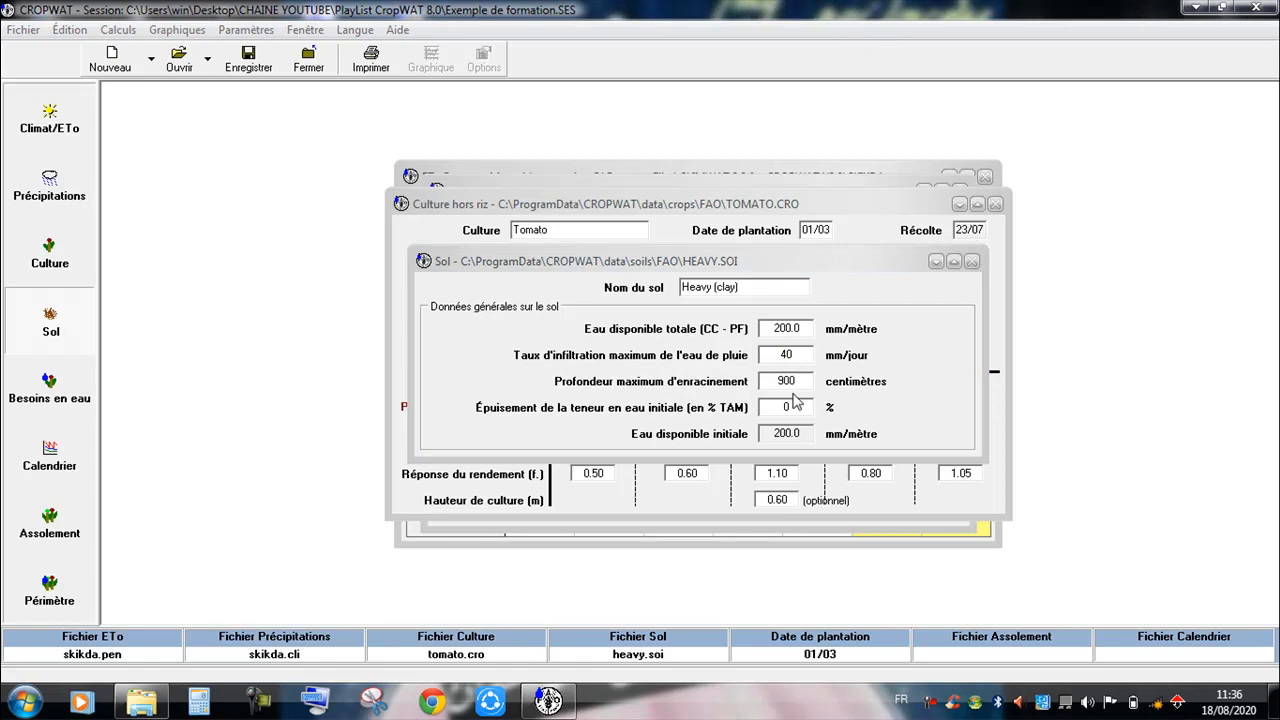
double_click(787, 383)
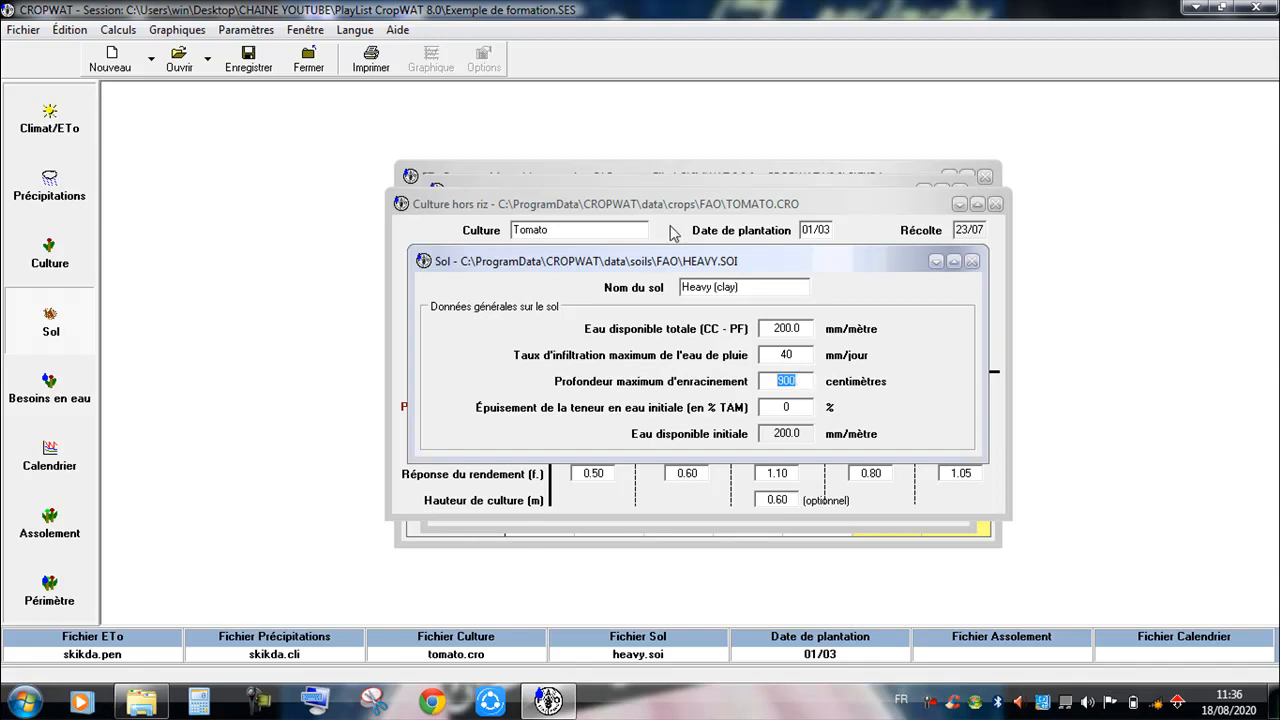
key(Escape)
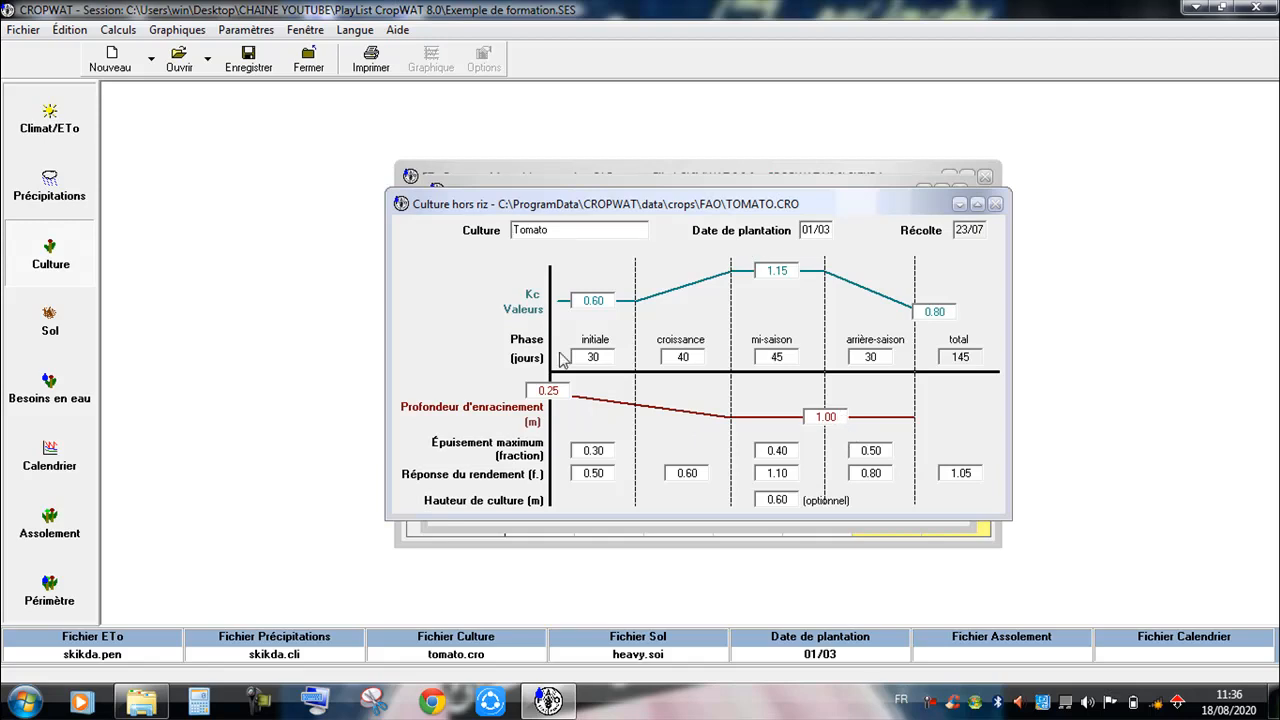
Set the heavy clay soil's maximum rooting depth to 1200 centimetres and its initial soil moisture depletion to 10 %.
click(50, 320)
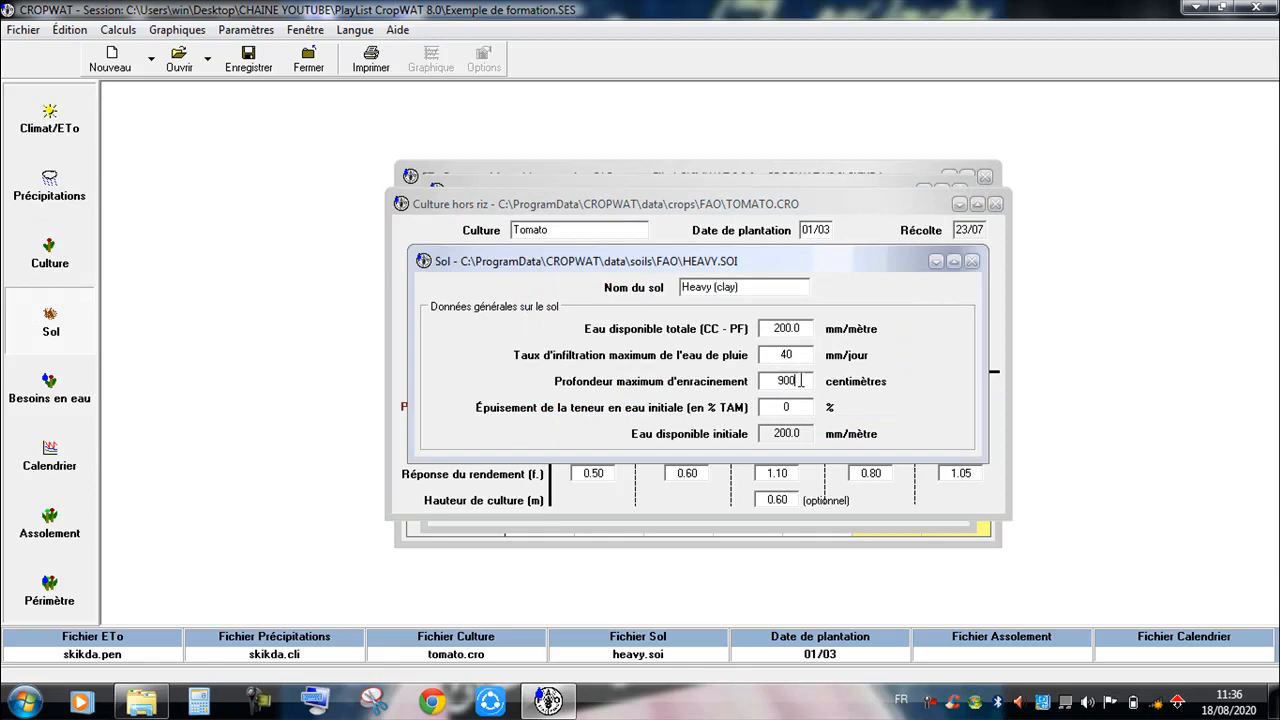
text(1200)
key(Tab)
key(Return)
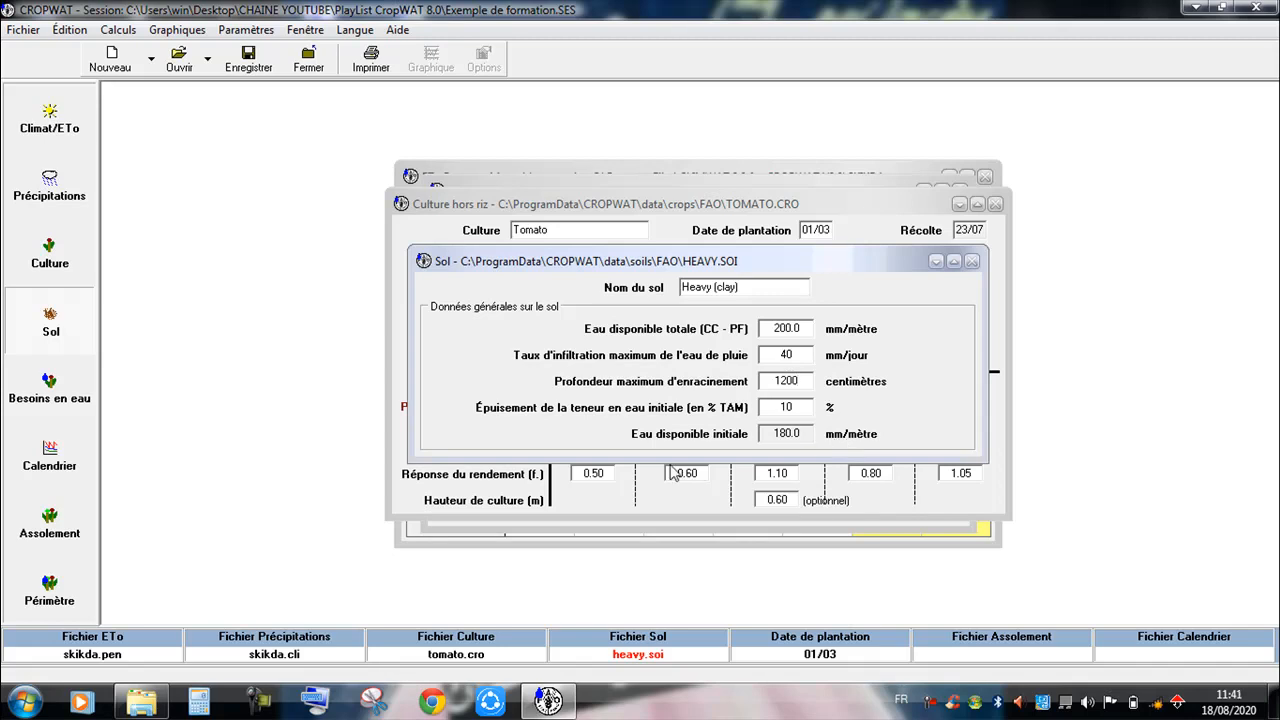
Set the soil's initial moisture depletion (% TAM) to 0.
drag(803, 431, 768, 433)
drag(801, 408, 760, 409)
text(0)
key(Tab)
Display the tomato crop water requirements and its irrigation calendar, checking the daily water balance format before returning to the irrigation schedule format.
click(57, 402)
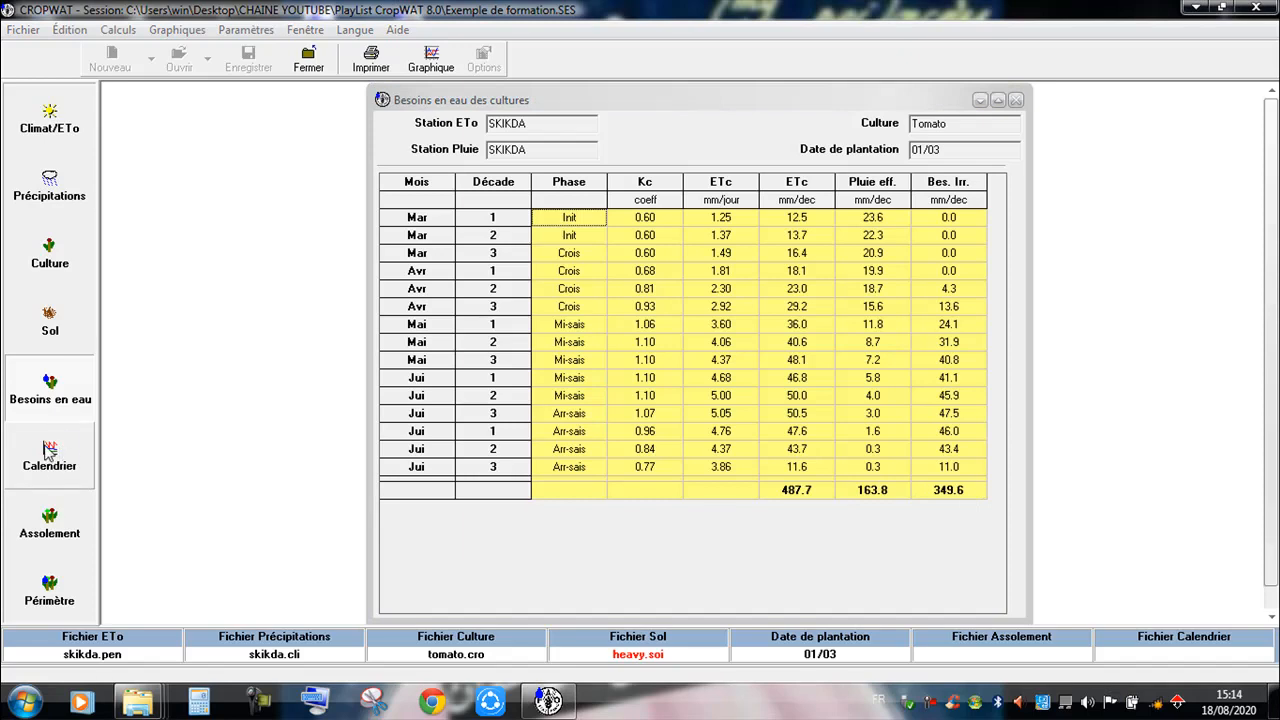
click(48, 450)
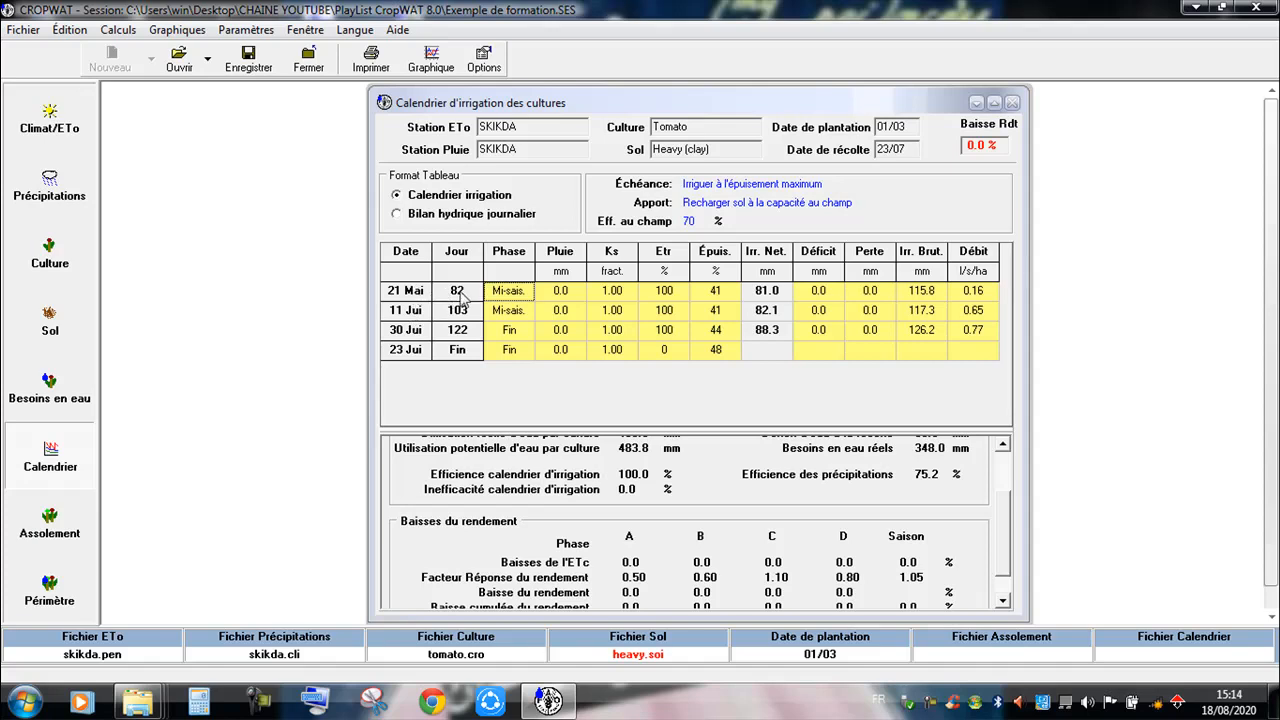
click(425, 216)
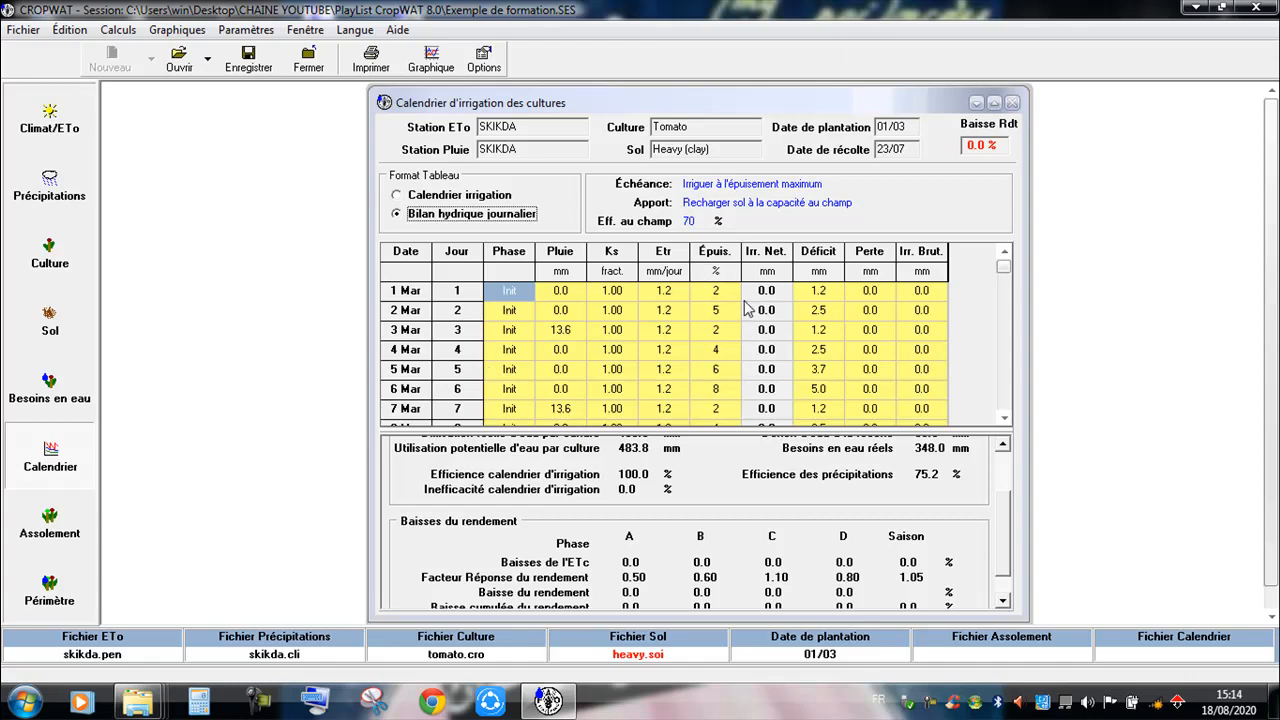
click(422, 196)
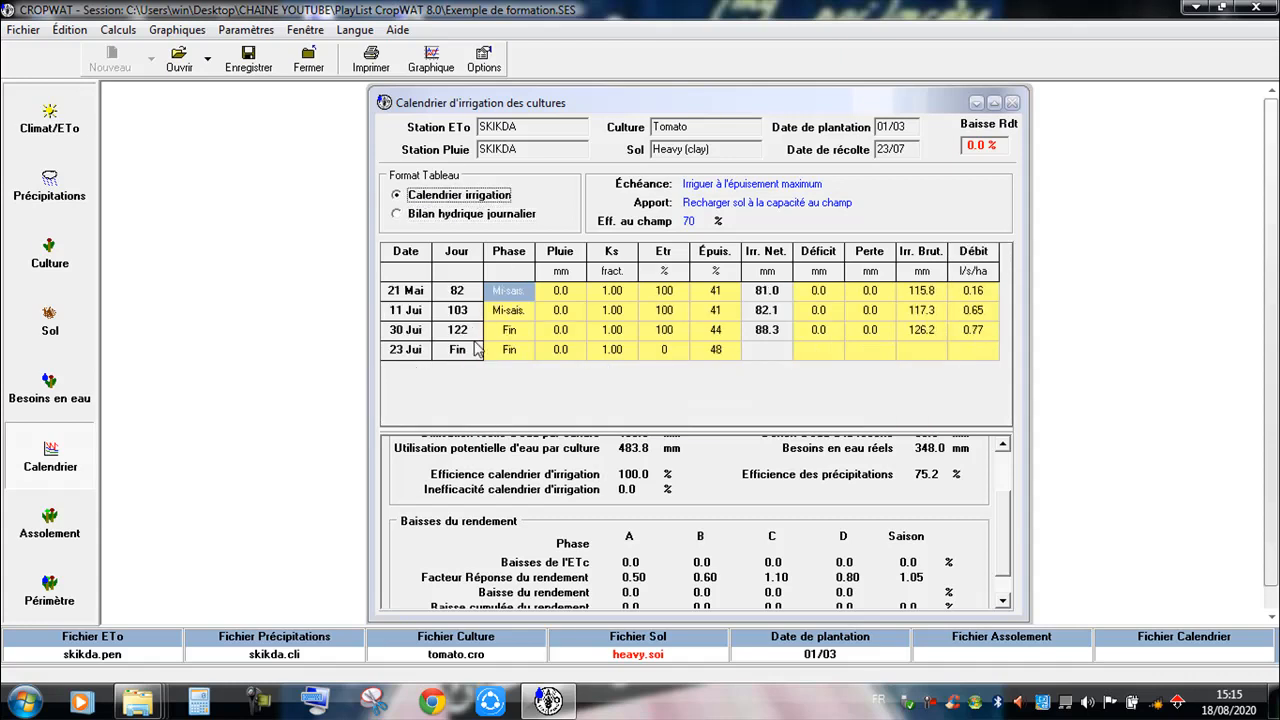